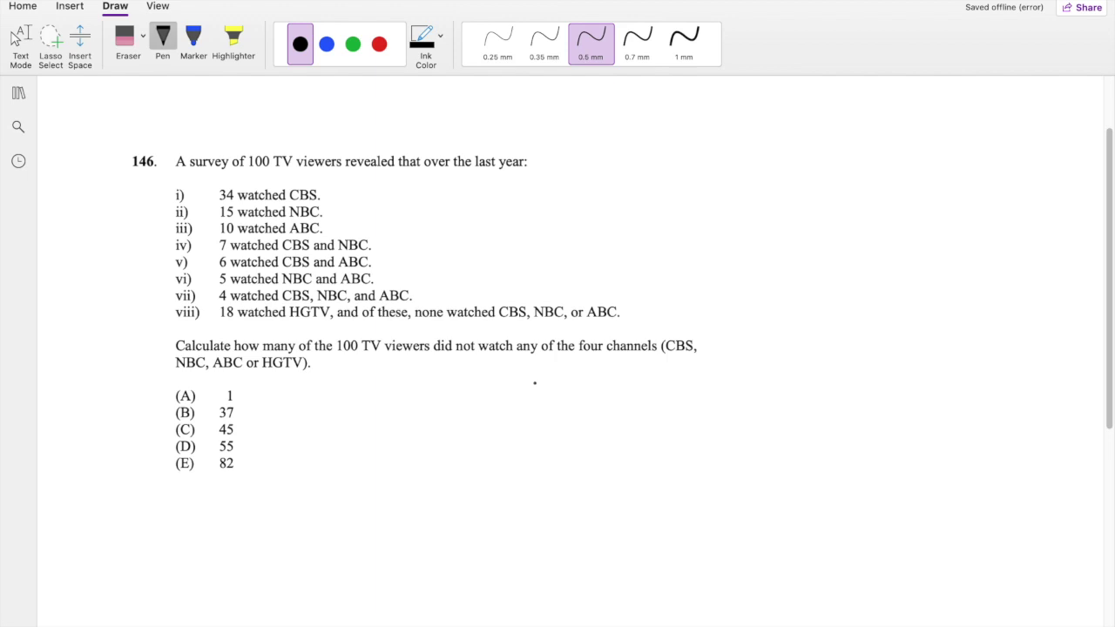
Step: Draw an arrow at statement vii and three overlapping Venn circles
left_click_drag(417, 297, 448, 293)
mouse_move(511, 410)
left_mouse_down()
mouse_move(490, 473)
mouse_move(532, 416)
mouse_move(503, 411)
mouse_move(493, 514)
mouse_move(486, 442)
left_mouse_up()
mouse_move(555, 416)
left_mouse_down()
mouse_move(505, 441)
mouse_move(505, 489)
mouse_move(565, 483)
mouse_move(575, 430)
mouse_move(548, 430)
left_mouse_up()
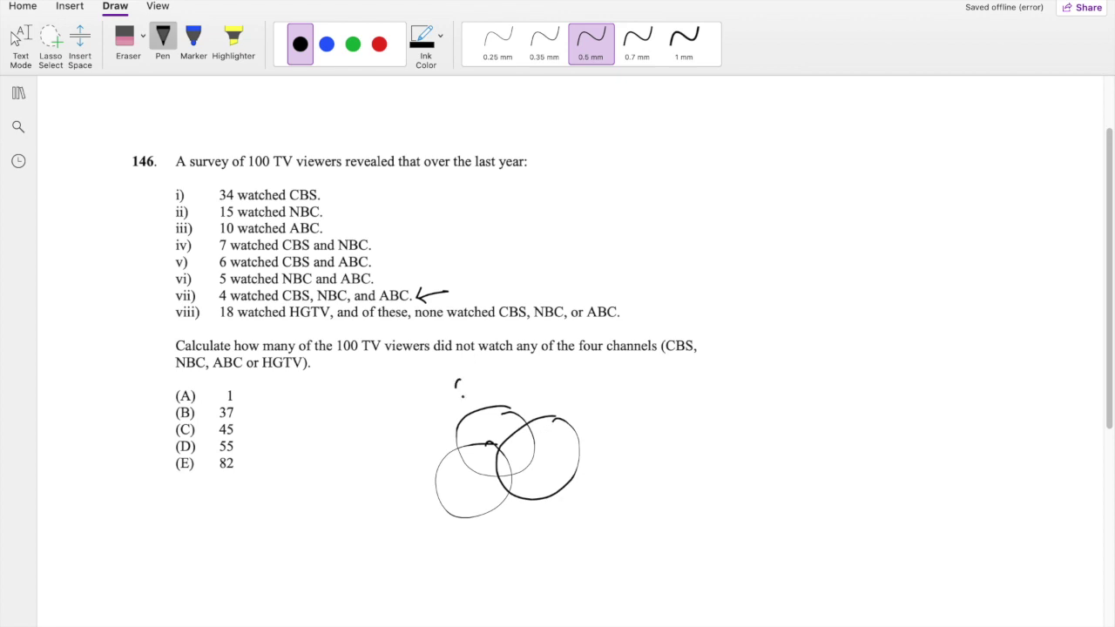
Step: Handwrite the labels CBS on the top circle, NBC on the right and ABC on the lower-left
mouse_move(460, 379)
left_mouse_down()
mouse_move(468, 395)
mouse_move(484, 390)
left_mouse_up()
mouse_move(608, 484)
left_mouse_down()
mouse_move(621, 463)
mouse_move(623, 476)
left_mouse_up()
left_click_drag(625, 462, 634, 475)
left_click_drag(655, 454, 655, 469)
left_click_drag(401, 554, 409, 539)
mouse_move(409, 539)
left_mouse_down()
mouse_move(419, 549)
mouse_move(425, 531)
mouse_move(431, 547)
mouse_move(447, 539)
left_mouse_up()
left_click(437, 528)
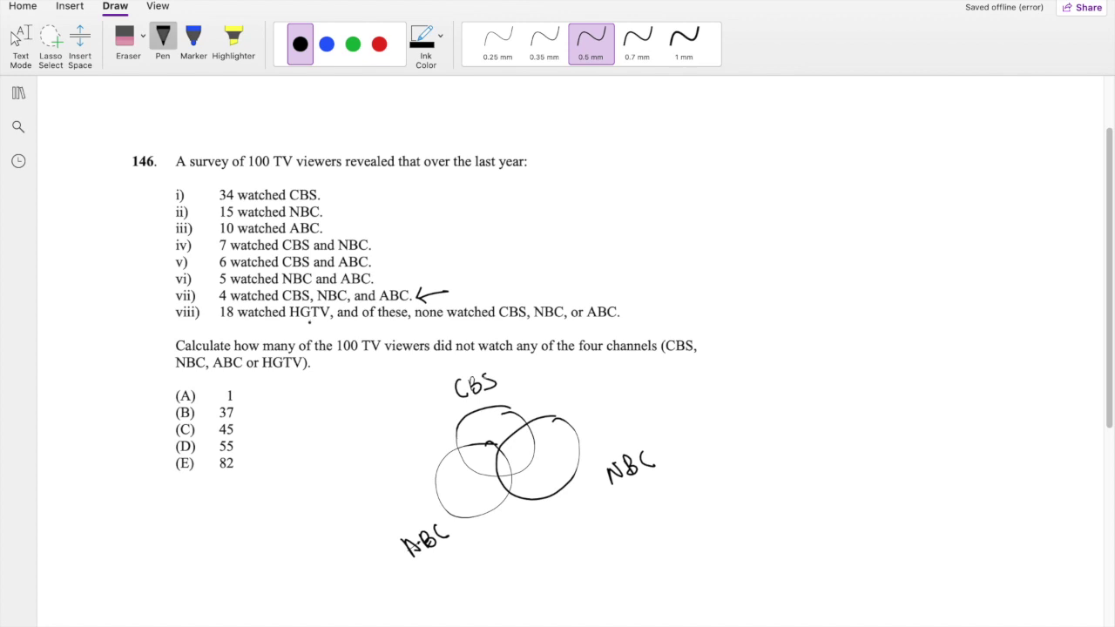
Step: Draw a separate circle to the right with 18 inside and HGTV written above
mouse_move(784, 406)
left_mouse_down()
mouse_move(742, 414)
mouse_move(757, 472)
mouse_move(807, 438)
mouse_move(785, 407)
mouse_move(781, 435)
left_mouse_up()
left_click_drag(740, 380, 742, 400)
left_click_drag(741, 392, 753, 390)
mouse_move(752, 379)
left_mouse_down()
mouse_move(753, 399)
mouse_move(782, 379)
left_mouse_up()
left_click(772, 396)
mouse_move(775, 379)
left_mouse_down()
mouse_move(775, 398)
mouse_move(795, 377)
left_mouse_up()
left_click(815, 440)
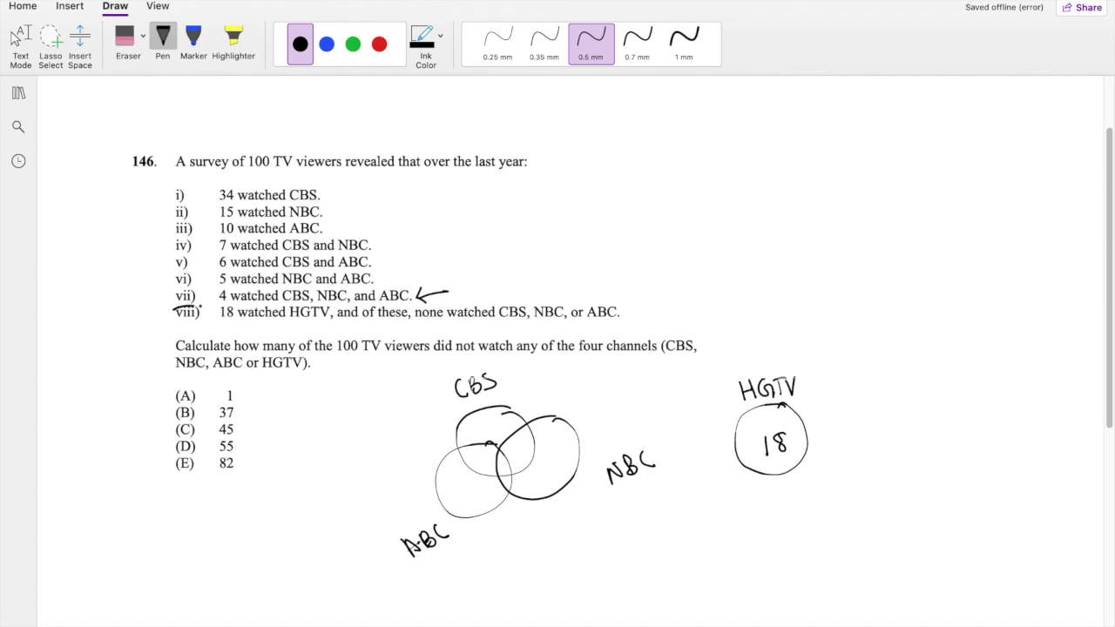
Step: Erase the stray stroke under viii and cross off statement viii
left_click_drag(201, 306, 228, 311)
left_click(128, 39)
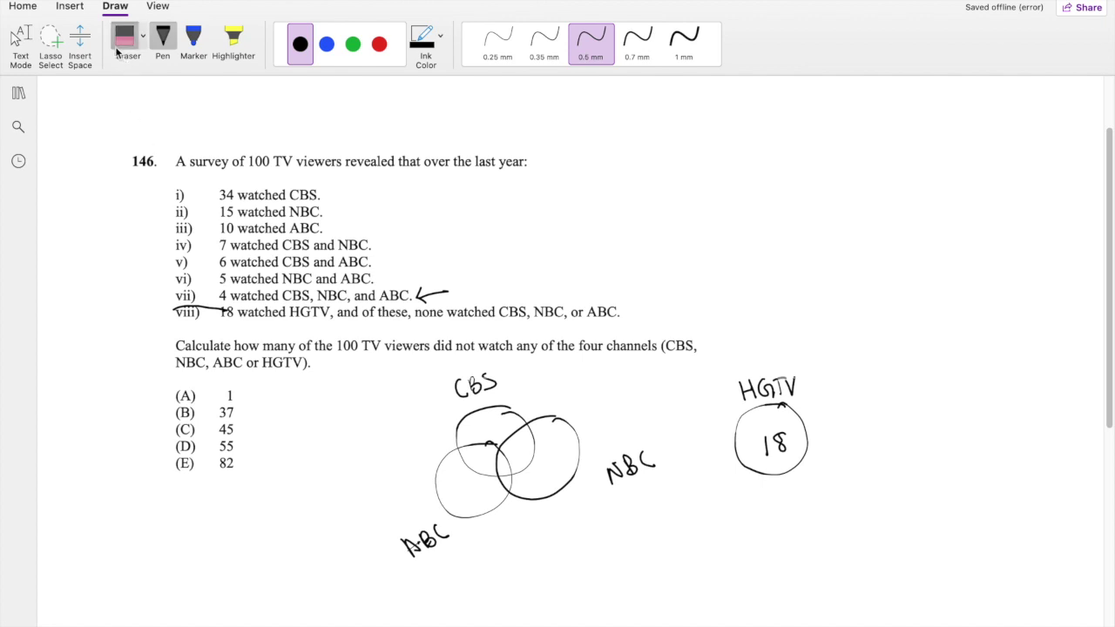
left_click(218, 309)
left_click(163, 40)
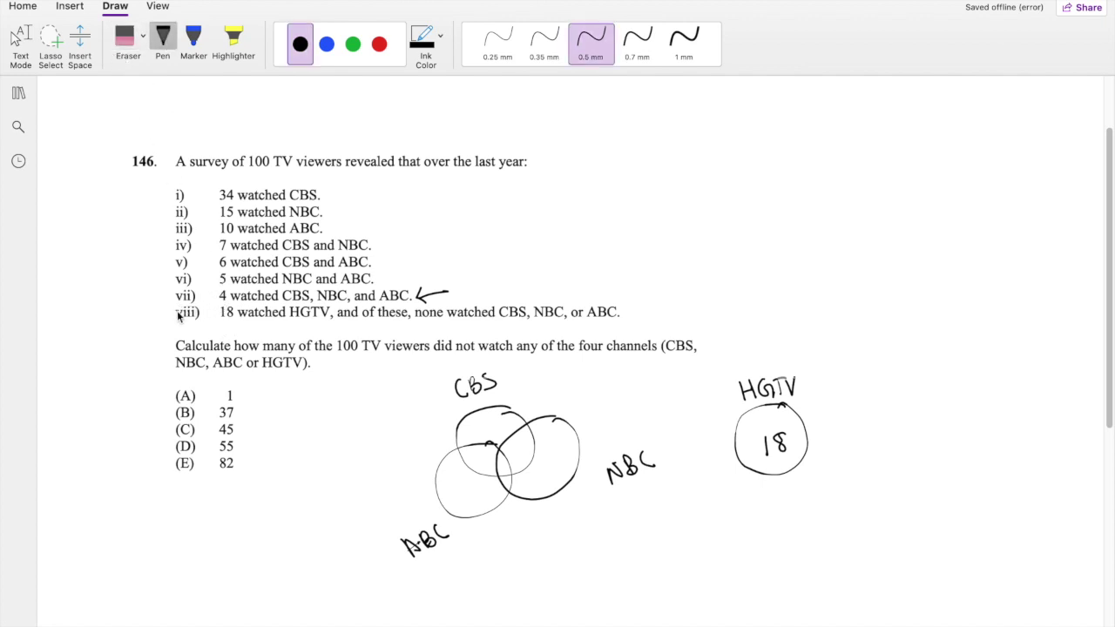
left_click_drag(177, 312, 216, 310)
Step: Write 4 in the triple overlap and 2 in CBS–ABC, crossing off statements vii, vi and v
left_click_drag(499, 471, 506, 466)
left_click_drag(175, 297, 204, 292)
left_click_drag(173, 277, 194, 279)
left_click_drag(478, 455, 489, 470)
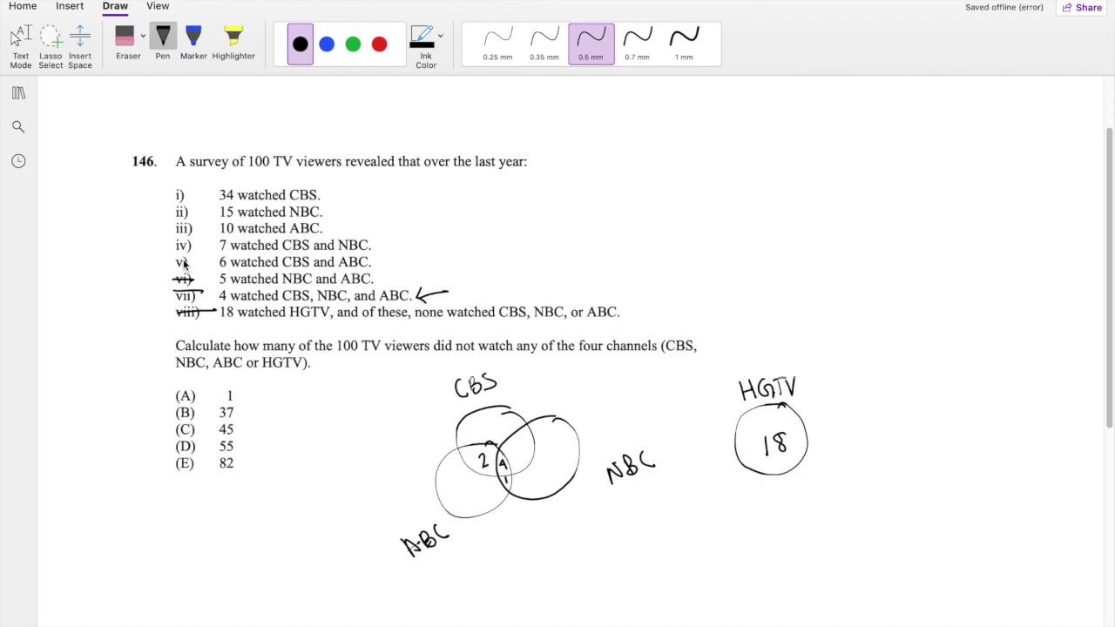
left_click_drag(175, 265, 193, 259)
Step: Write 3 in CBS–NBC, 1 in NBC–ABC and 3 in ABC-only, crossing off statement iv
left_click_drag(515, 442, 515, 457)
left_click_drag(175, 251, 199, 246)
left_click_drag(504, 472, 505, 484)
mouse_move(462, 484)
left_mouse_down()
mouse_move(470, 493)
mouse_move(460, 503)
left_mouse_up()
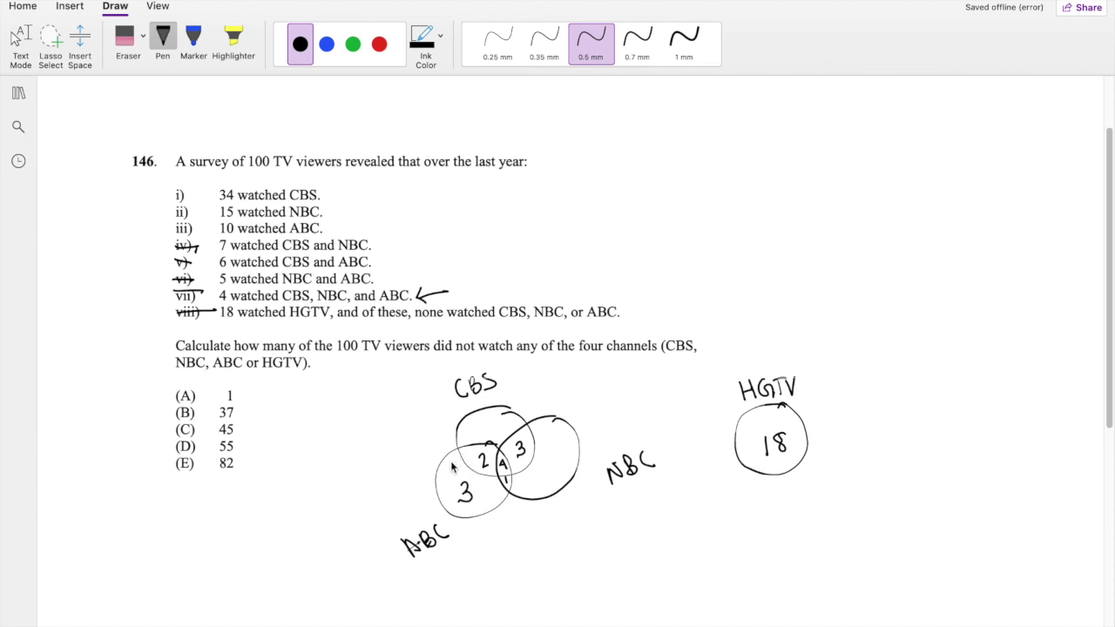
Step: Cross off statements iii and ii, writing 7 in NBC-only and 25 in CBS-only
left_click_drag(177, 232, 207, 225)
left_click_drag(548, 464, 554, 484)
left_click_drag(171, 210, 198, 208)
left_click_drag(484, 425, 500, 428)
Step: Draw a universal-set box around the diagram and write 100 in its corner
mouse_move(375, 381)
left_mouse_down()
mouse_move(392, 566)
mouse_move(521, 580)
mouse_move(743, 569)
mouse_move(853, 535)
mouse_move(872, 516)
mouse_move(847, 373)
mouse_move(471, 351)
mouse_move(384, 369)
mouse_move(386, 397)
left_mouse_up()
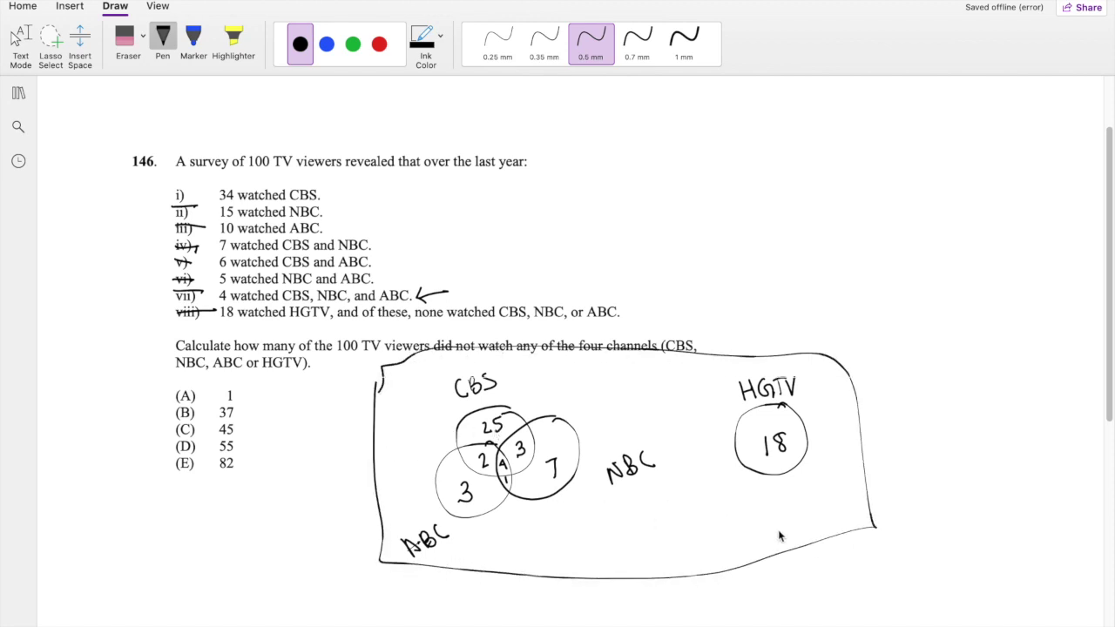
left_click_drag(780, 525, 783, 543)
mouse_move(795, 528)
left_mouse_down()
mouse_move(792, 539)
mouse_move(794, 529)
left_mouse_up()
mouse_move(805, 527)
left_mouse_down()
mouse_move(810, 537)
mouse_move(804, 523)
left_mouse_up()
Step: Zigzag-shade the empty area outside the circles inside the box
left_click_drag(411, 405, 389, 491)
left_click_drag(423, 408, 404, 471)
mouse_move(440, 427)
left_mouse_down()
mouse_move(530, 377)
mouse_move(591, 412)
mouse_move(647, 460)
mouse_move(638, 574)
mouse_move(706, 513)
mouse_move(711, 569)
left_mouse_up()
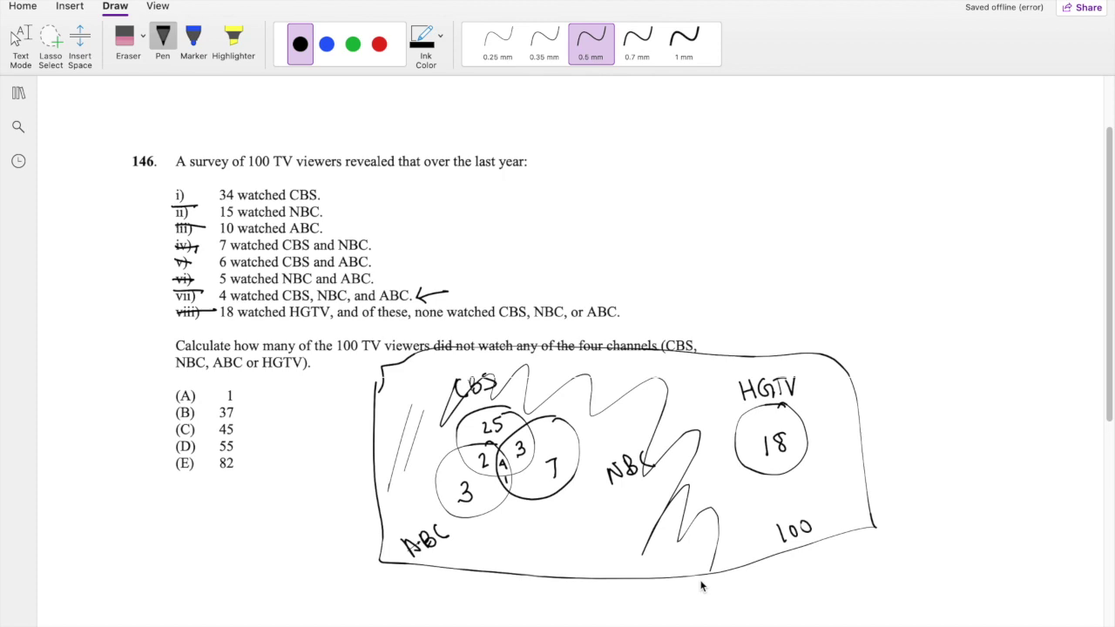
Step: Scribble over the ABC regions and the HGTV circle, then circle answer choice (B) 37
mouse_move(444, 474)
left_mouse_down()
mouse_move(491, 492)
mouse_move(478, 424)
mouse_move(502, 489)
mouse_move(523, 445)
mouse_move(565, 453)
left_mouse_up()
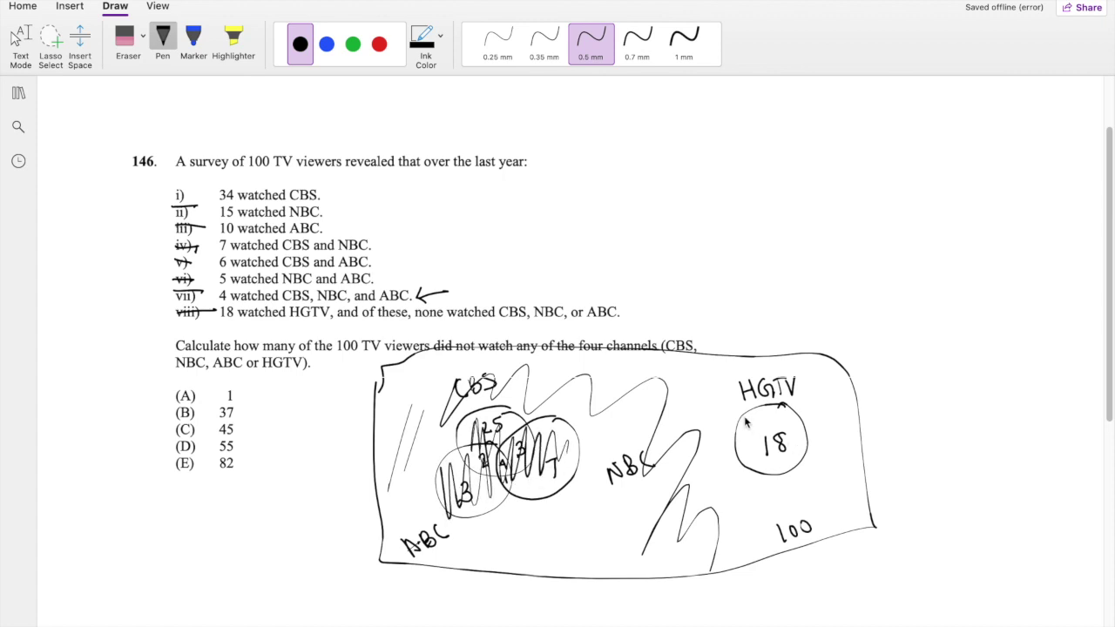
mouse_move(745, 422)
left_mouse_down()
mouse_move(772, 454)
mouse_move(805, 427)
left_mouse_up()
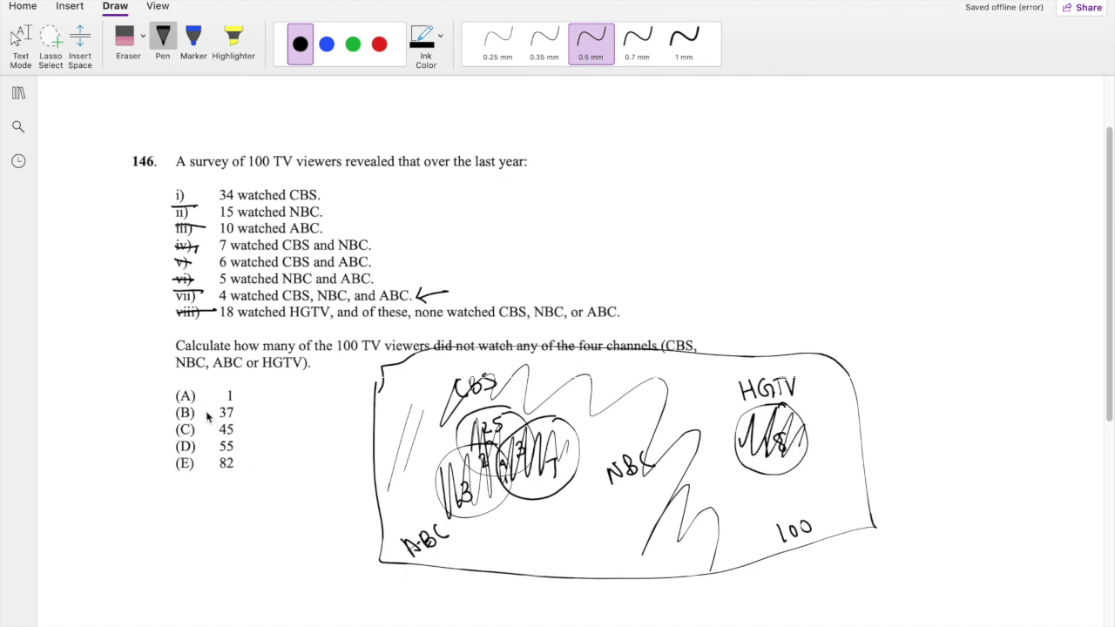
left_click_drag(198, 403, 194, 424)
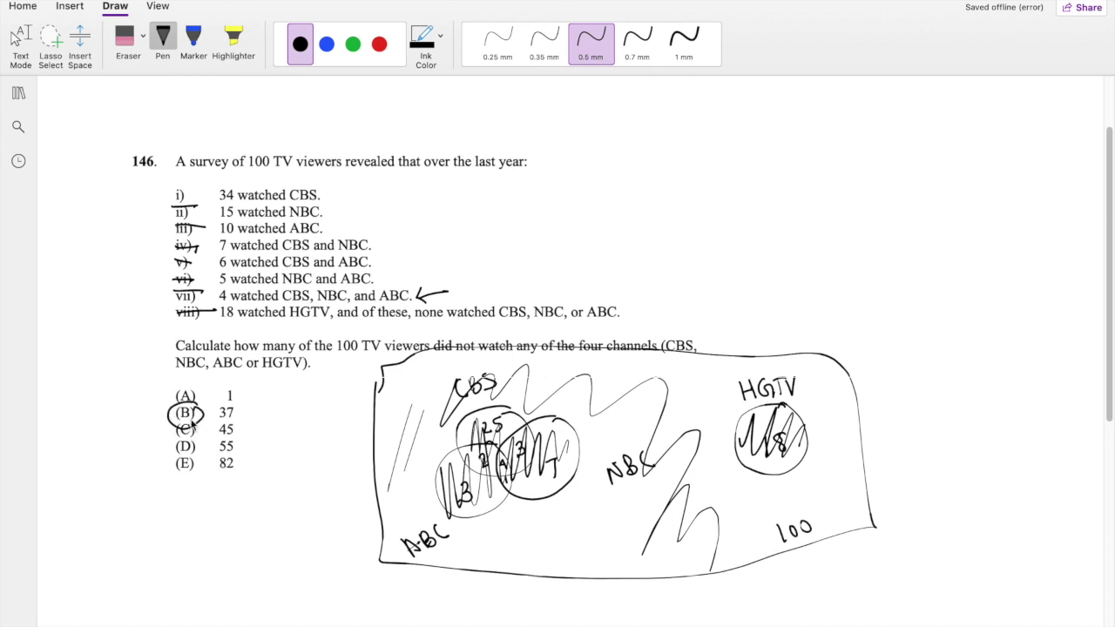